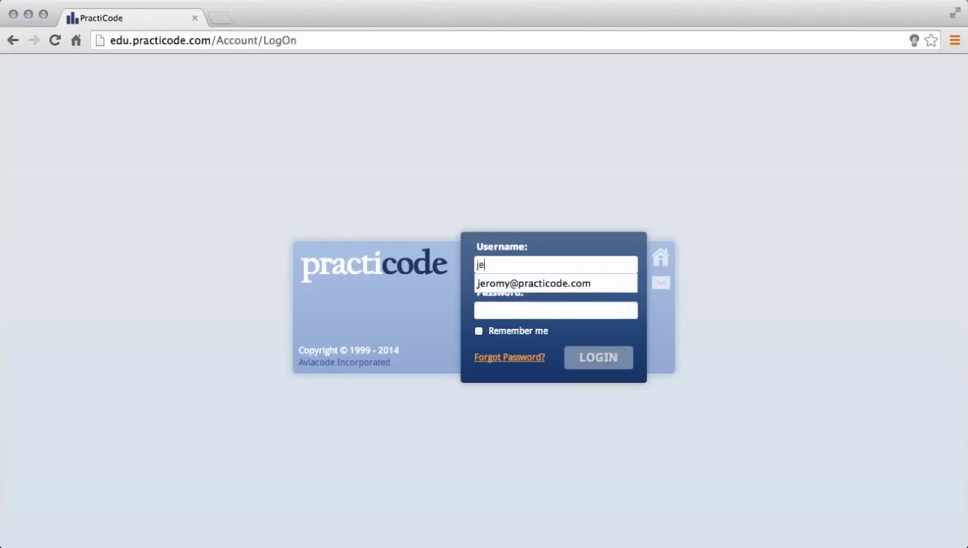
- Log in with the saved username e-mail and the account password
{"action": "key", "text": "Down"}
{"action": "key", "text": "Return"}
{"action": "key", "text": "Tab"}
{"action": "type", "text": "••••••••"}
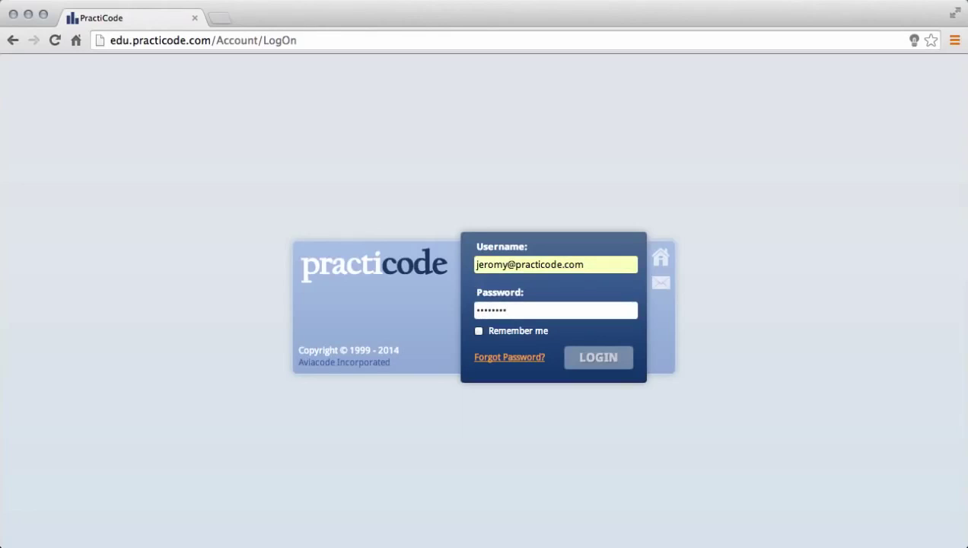
{"action": "left_click", "coordinate": [598, 357]}
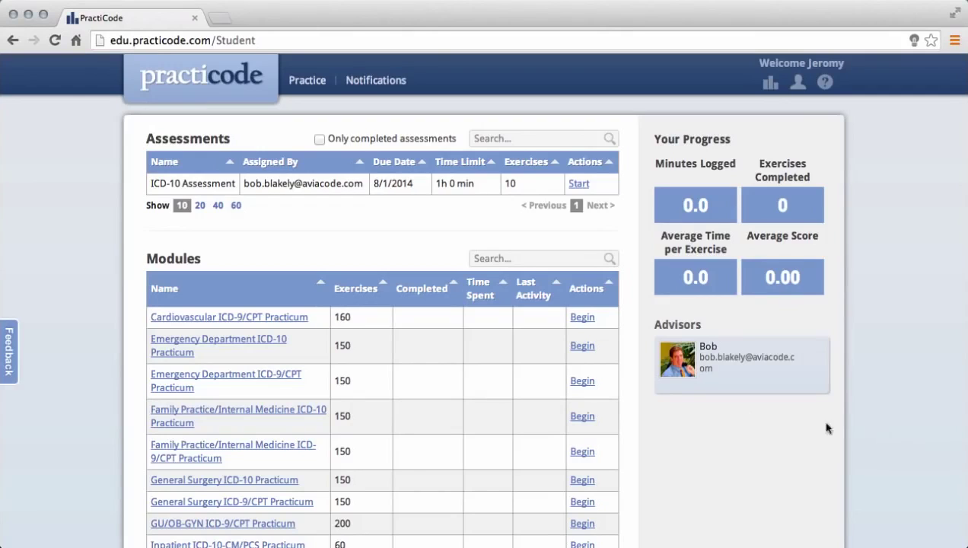
- Begin the Emergency Department ICD-9/CPT Practicum module
{"action": "left_click", "coordinate": [580, 383]}
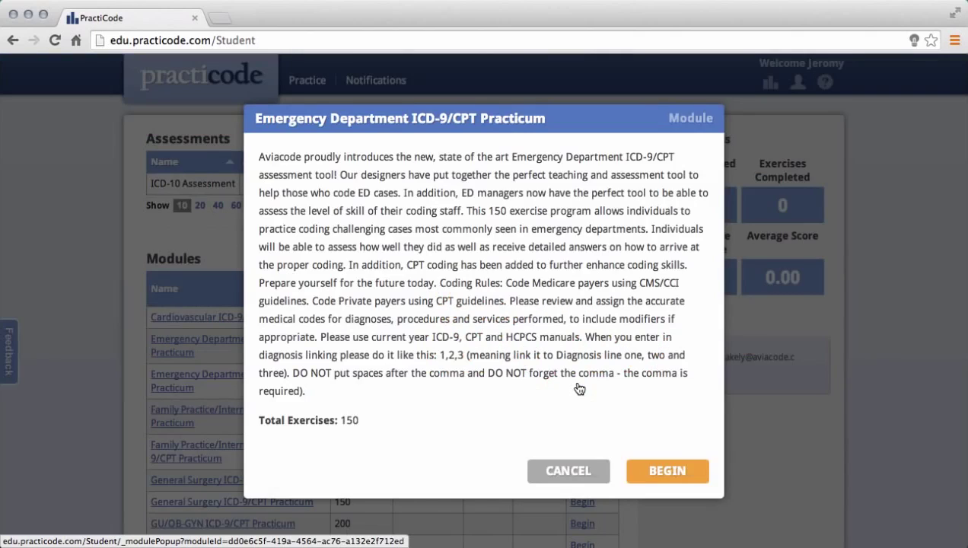
{"action": "left_click", "coordinate": [667, 471]}
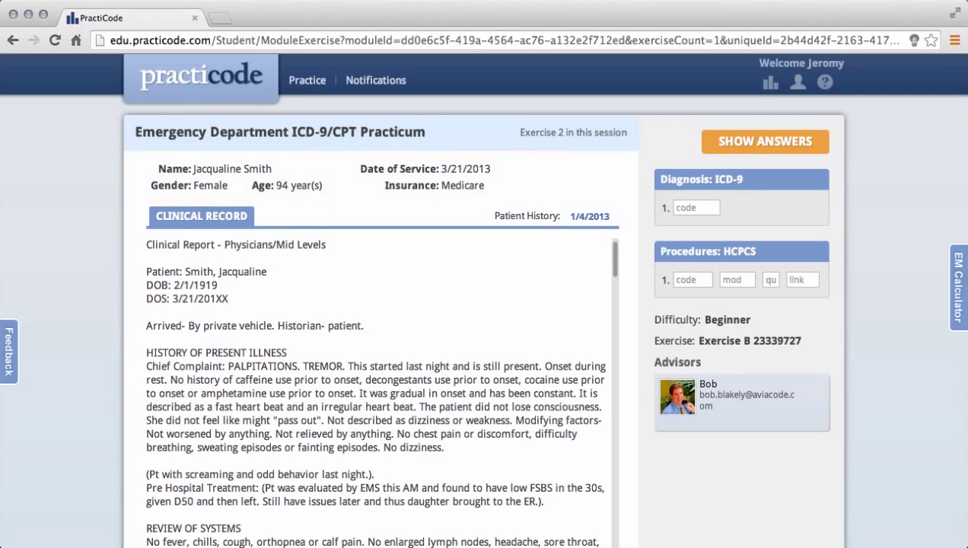
- Look through the exercise's clinical record and the 1/4/2013 patient history, ending on the current clinical record
{"action": "mouse_move", "coordinate": [619, 259]}
{"action": "left_mouse_down"}
{"action": "mouse_move", "coordinate": [614, 360]}
{"action": "mouse_move", "coordinate": [615, 242]}
{"action": "left_mouse_up"}
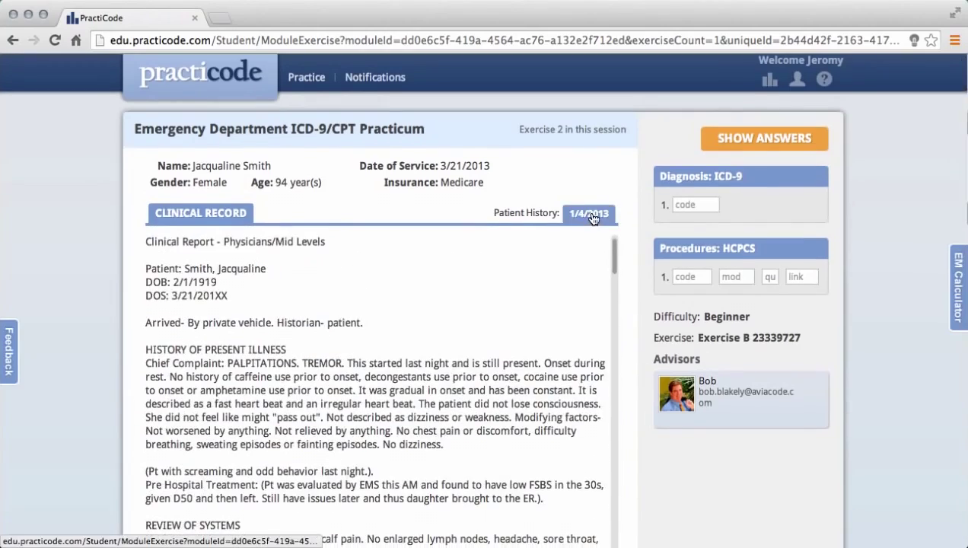
{"action": "left_click", "coordinate": [593, 219]}
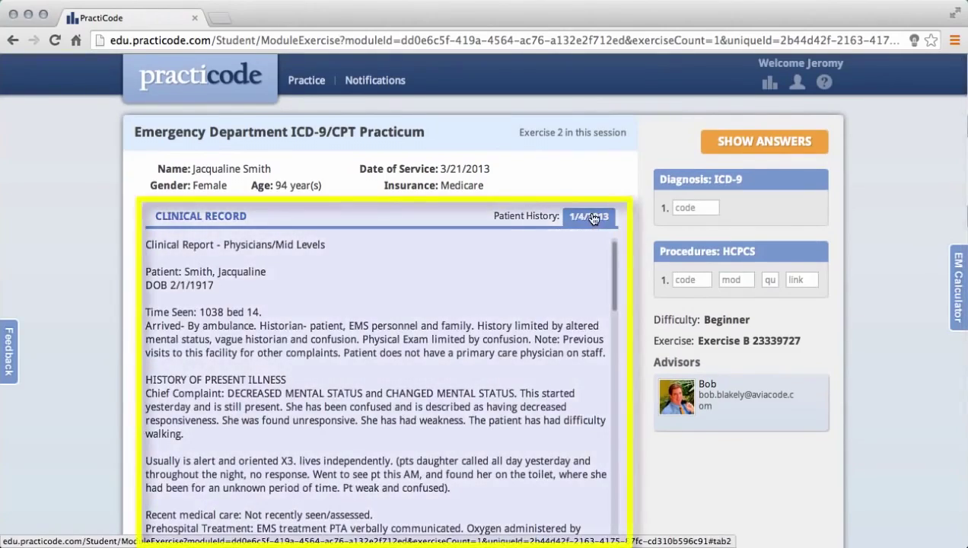
{"action": "mouse_move", "coordinate": [612, 255]}
{"action": "left_mouse_down"}
{"action": "mouse_move", "coordinate": [616, 362]}
{"action": "mouse_move", "coordinate": [615, 245]}
{"action": "left_mouse_up"}
{"action": "left_click", "coordinate": [224, 217]}
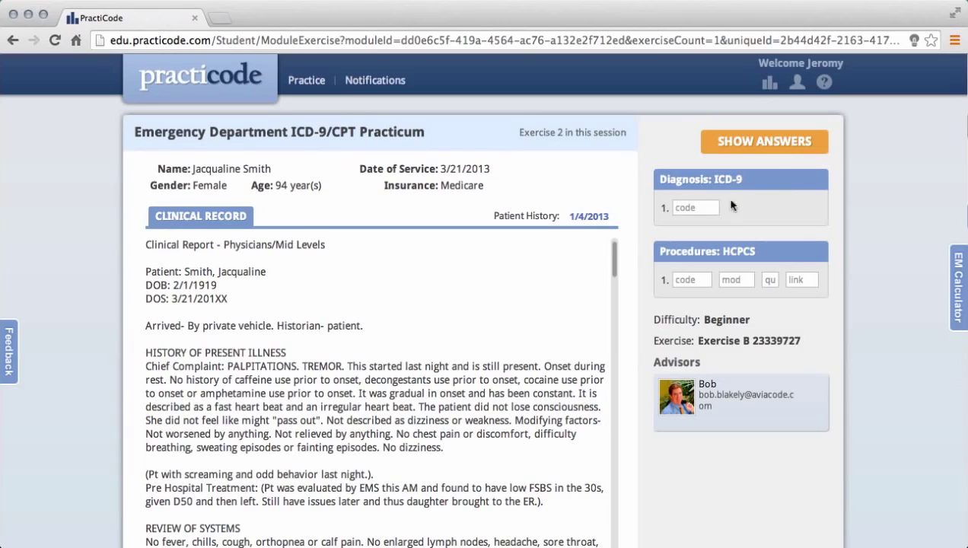
- Enter 599.0, urinary tract infection NOS, as the first ICD-9 diagnosis code
{"action": "left_click", "coordinate": [709, 204]}
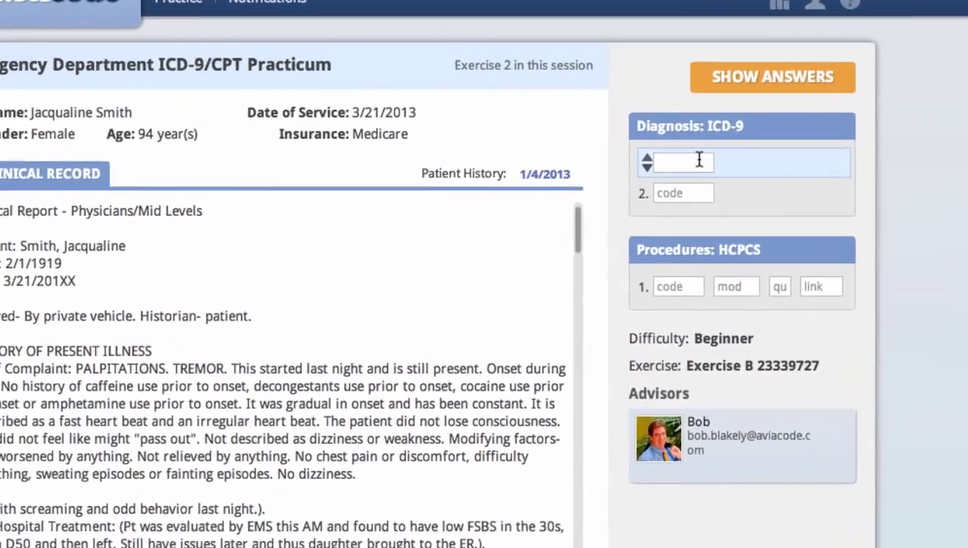
{"action": "type", "text": "5"}
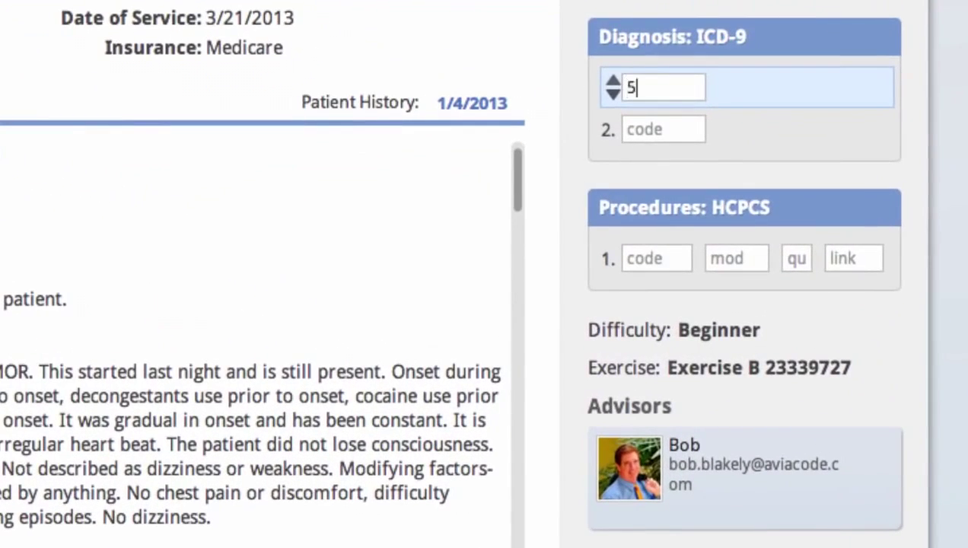
{"action": "type", "text": "99."}
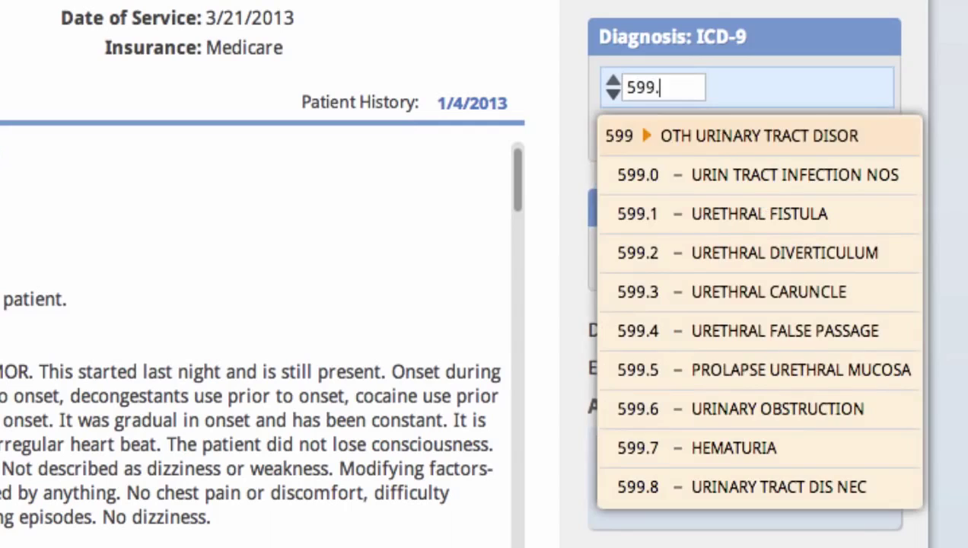
{"action": "type", "text": "0"}
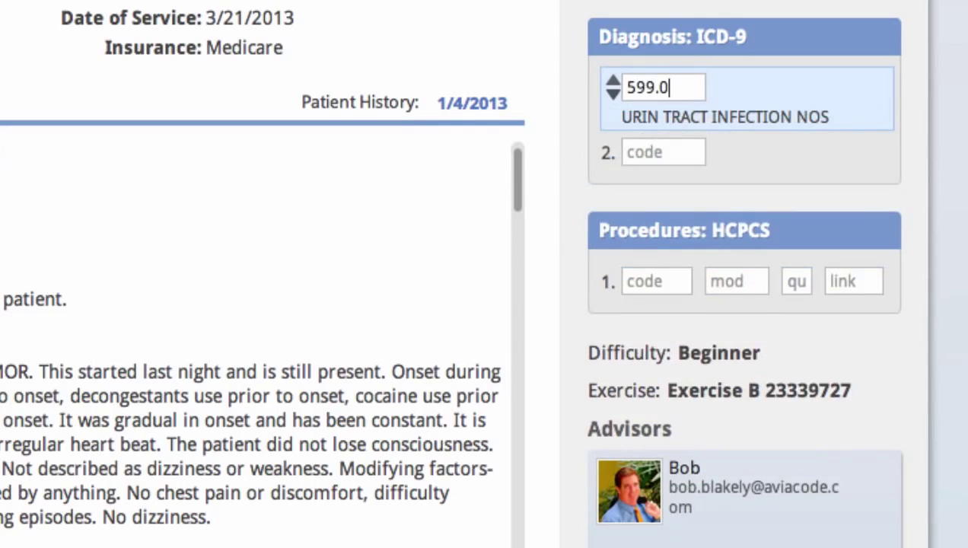
{"action": "key", "text": "Tab"}
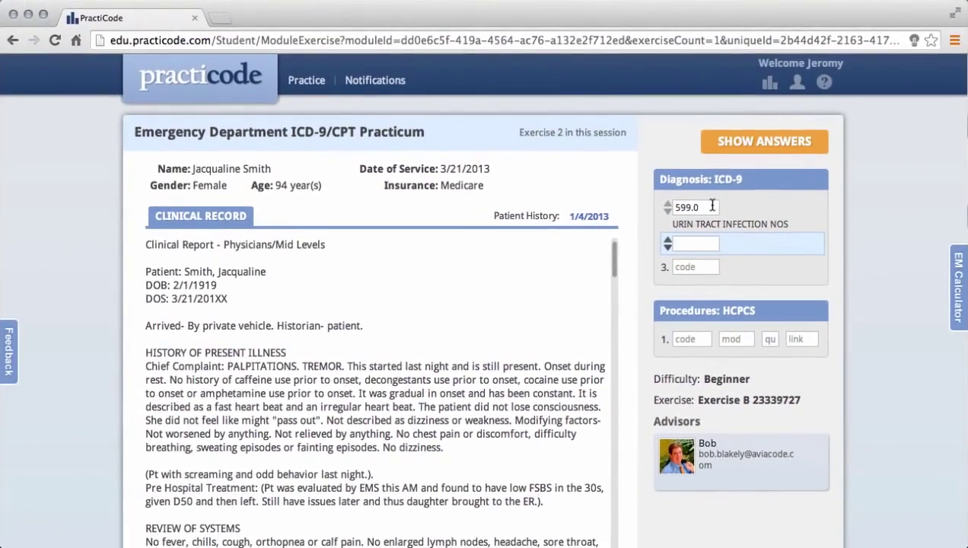
- Enter 99285, emergency department visit, as the first HCPCS procedure code
{"action": "left_click", "coordinate": [691, 338]}
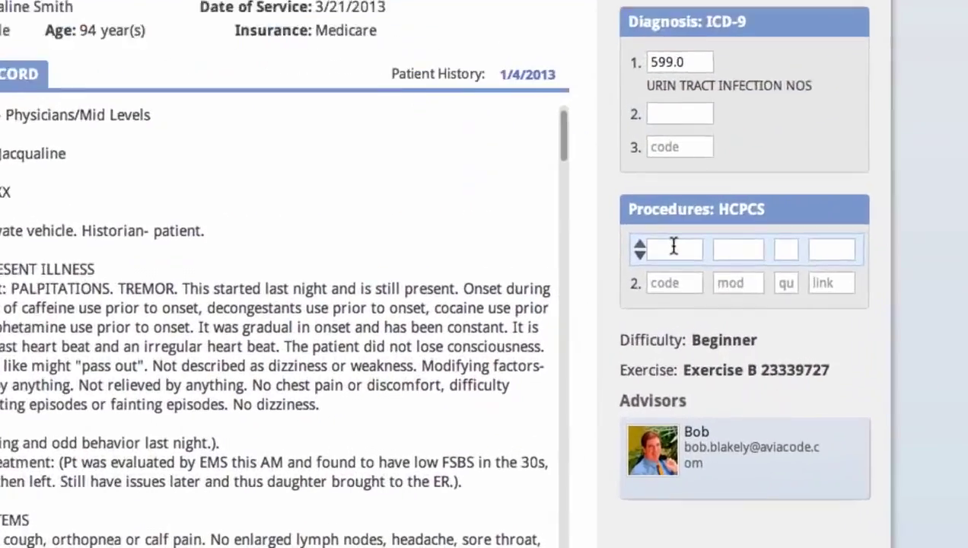
{"action": "type", "text": "99"}
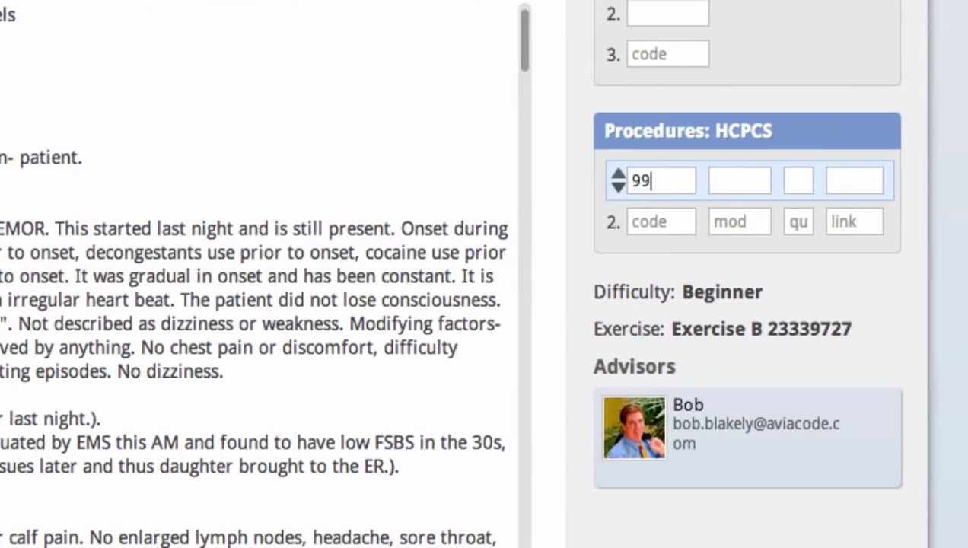
{"action": "type", "text": "2"}
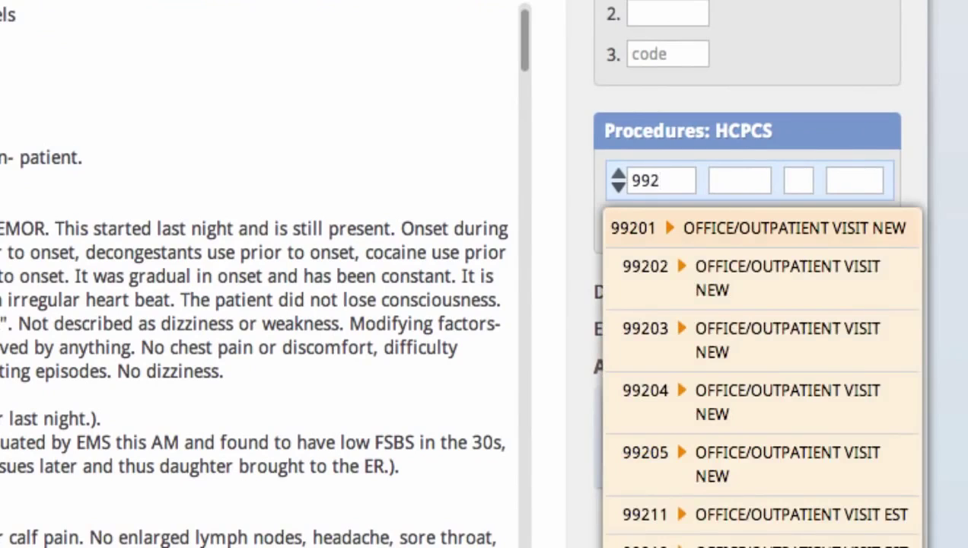
{"action": "type", "text": "85"}
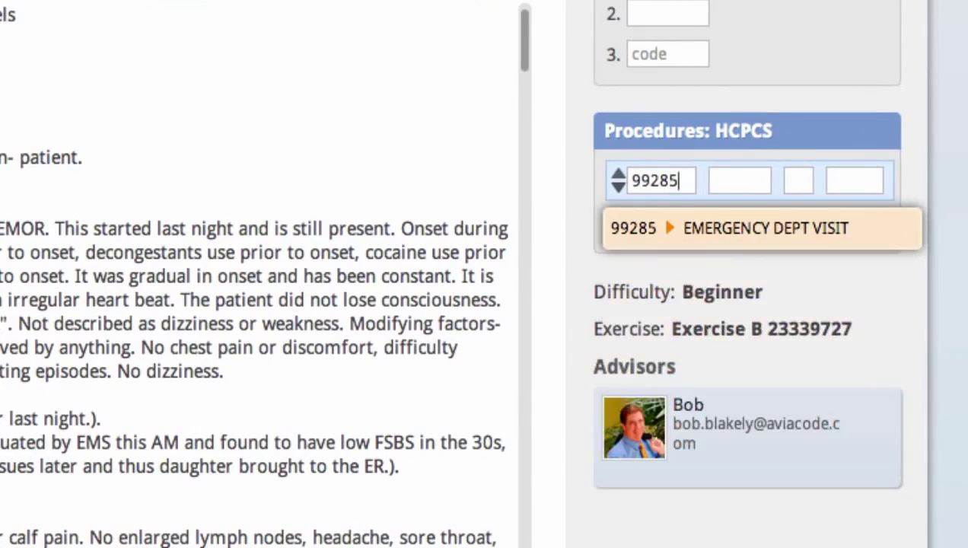
{"action": "key", "text": "Return"}
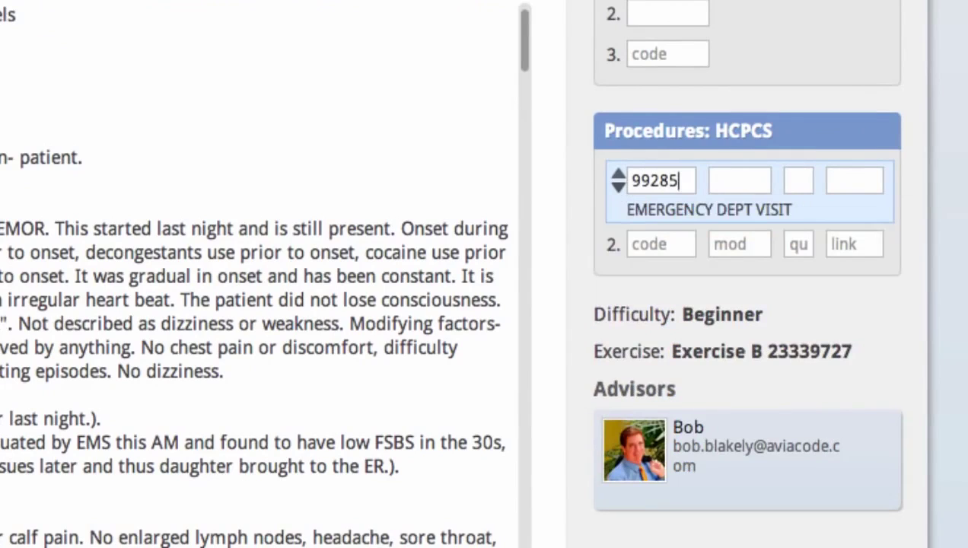
- Complete the 99285 procedure line with modifier 25, quantity 1 and a link to diagnosis 1
{"action": "left_click", "coordinate": [731, 180]}
{"action": "type", "text": "25"}
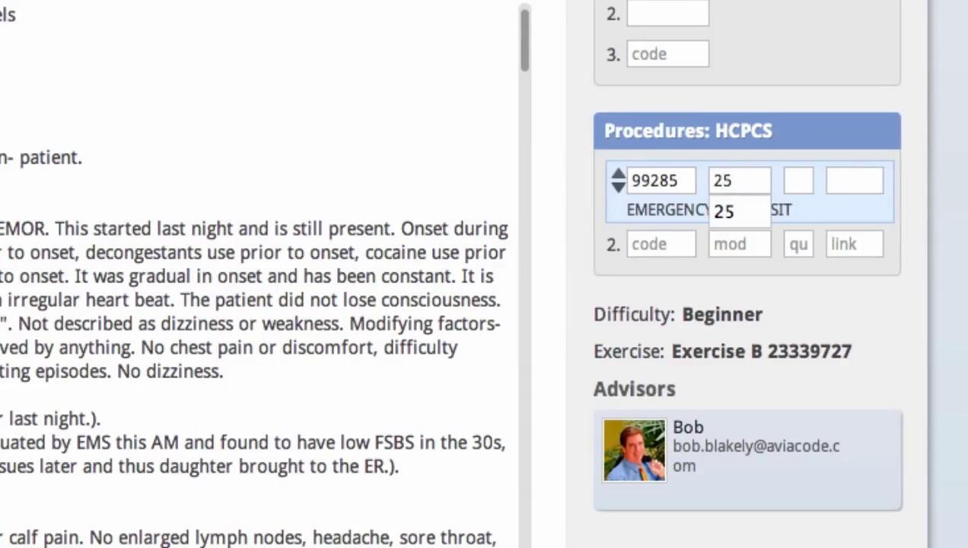
{"action": "left_click", "coordinate": [799, 180]}
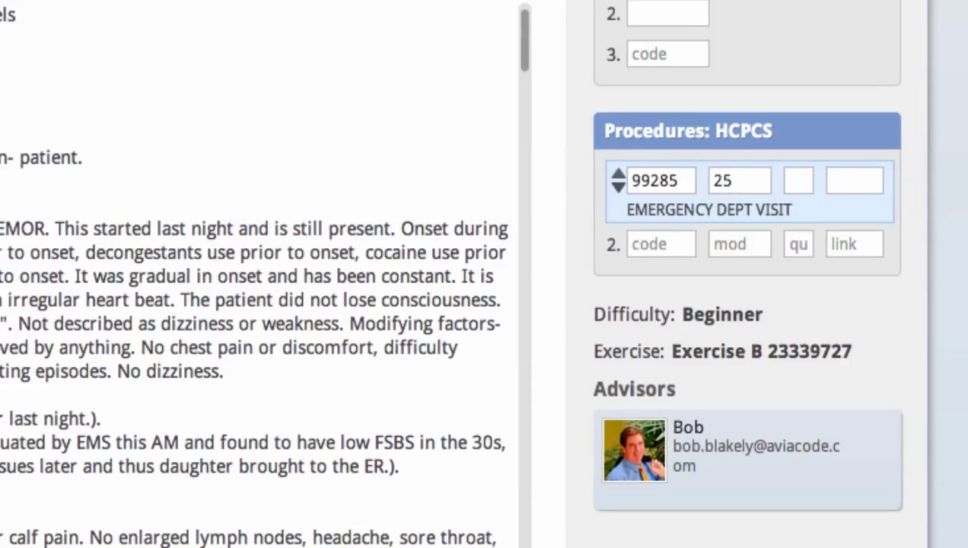
{"action": "type", "text": "1"}
{"action": "left_click", "coordinate": [854, 180]}
{"action": "type", "text": "1"}
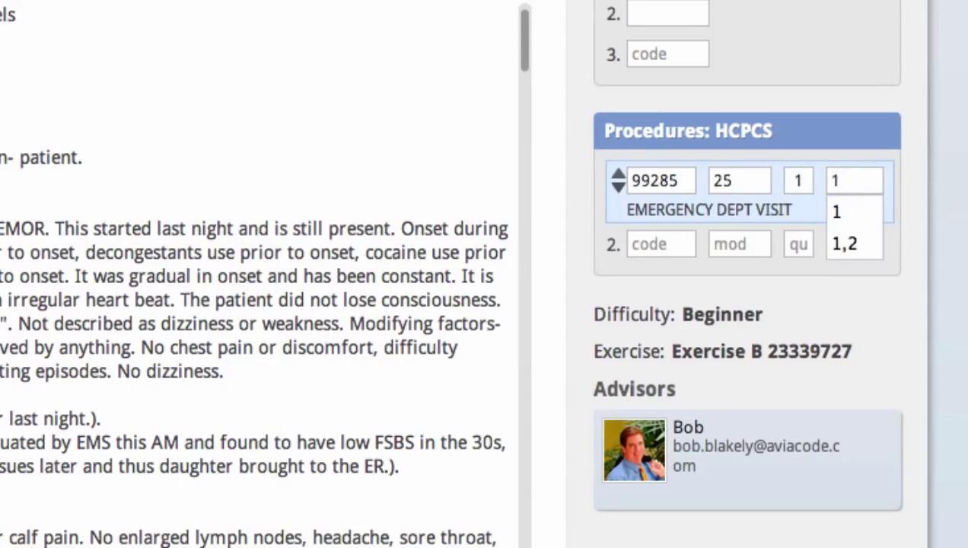
{"action": "key", "text": "Return"}
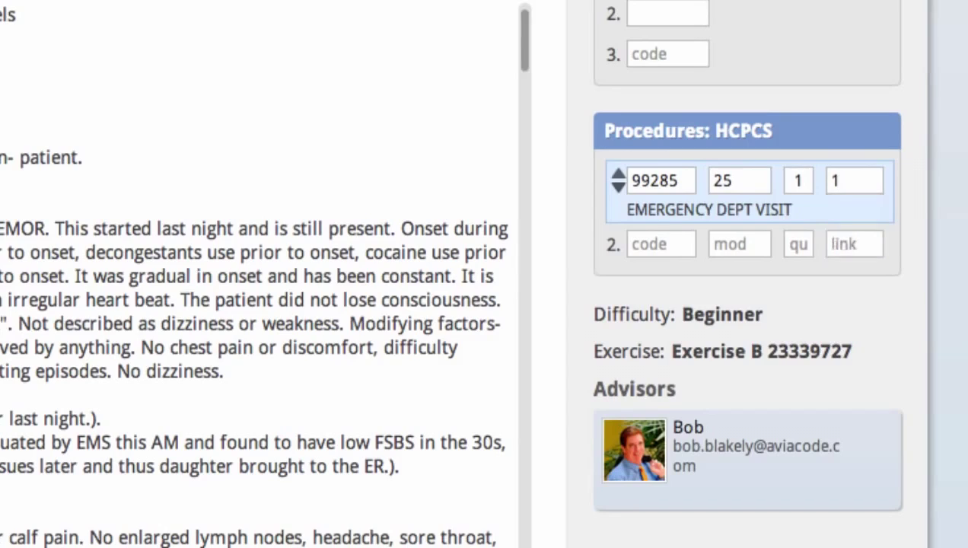
{"action": "key", "text": "Return"}
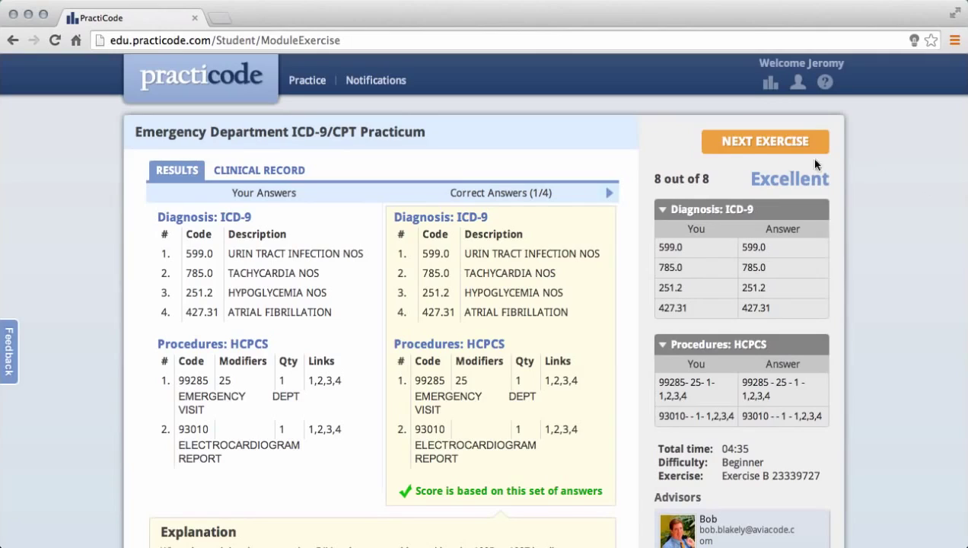
- Review the exercise results, checking the second correct-answer set, the explanation and the clinical record, and finish on the results
{"action": "left_click", "coordinate": [609, 193]}
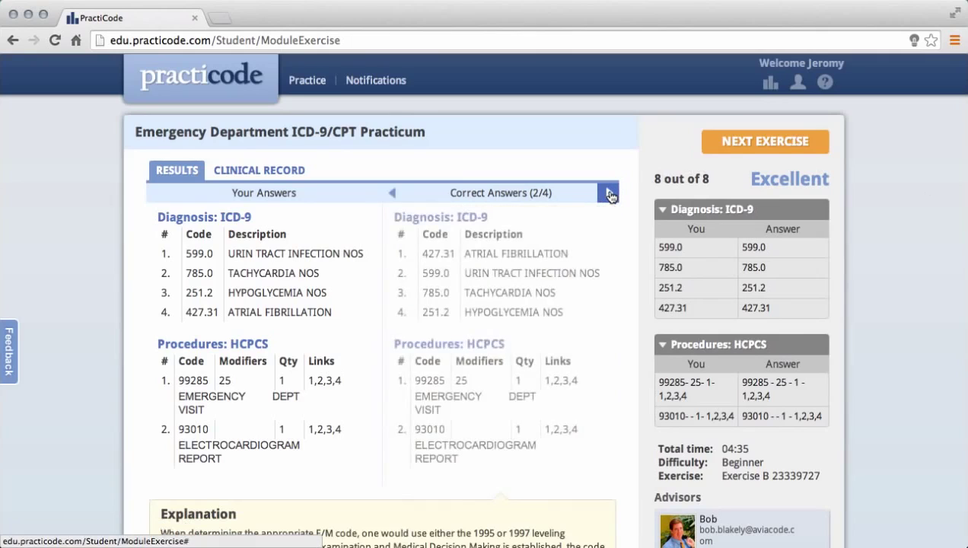
{"action": "left_click", "coordinate": [393, 192]}
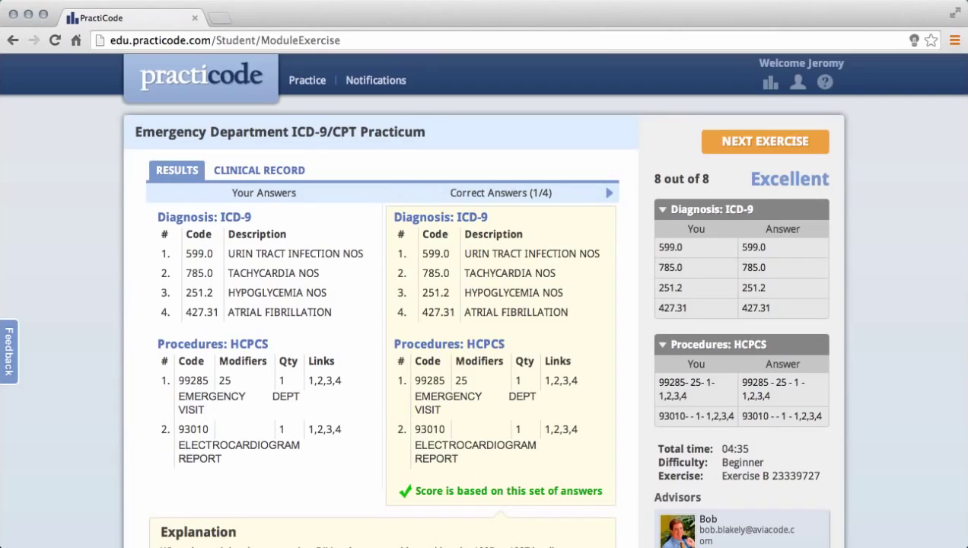
{"action": "scroll", "coordinate": [894, 300], "scroll_direction": "down", "scroll_amount": 5}
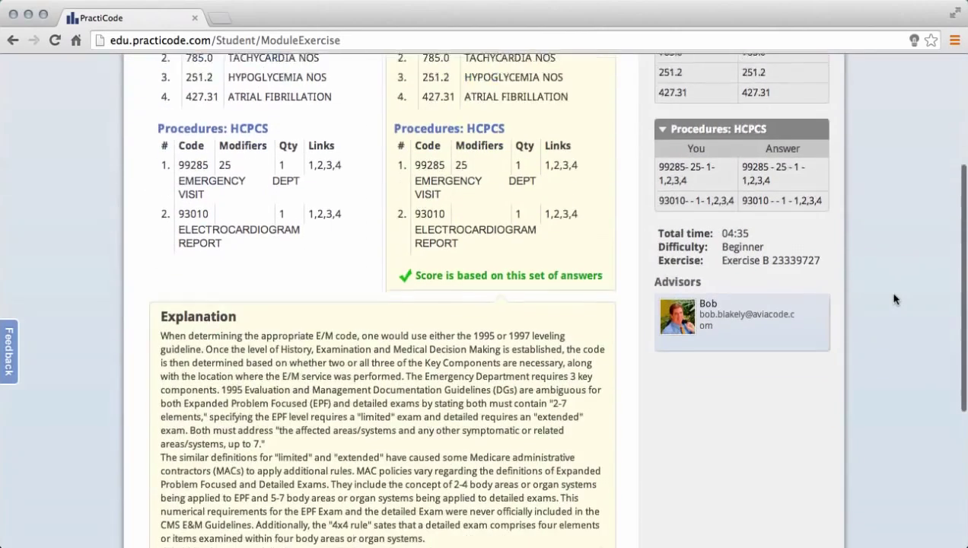
{"action": "scroll", "coordinate": [895, 300], "scroll_direction": "down", "scroll_amount": 2}
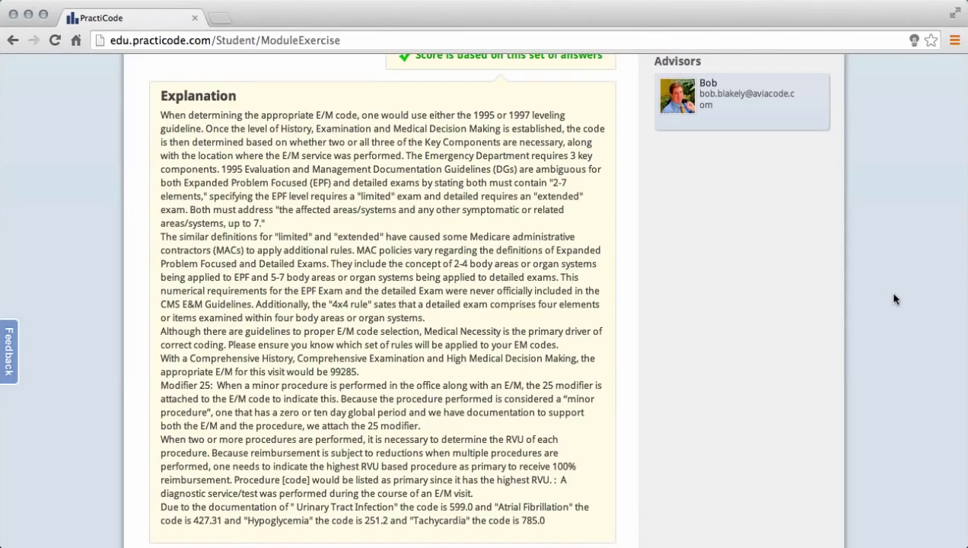
{"action": "scroll", "coordinate": [895, 300], "scroll_direction": "up", "scroll_amount": 6}
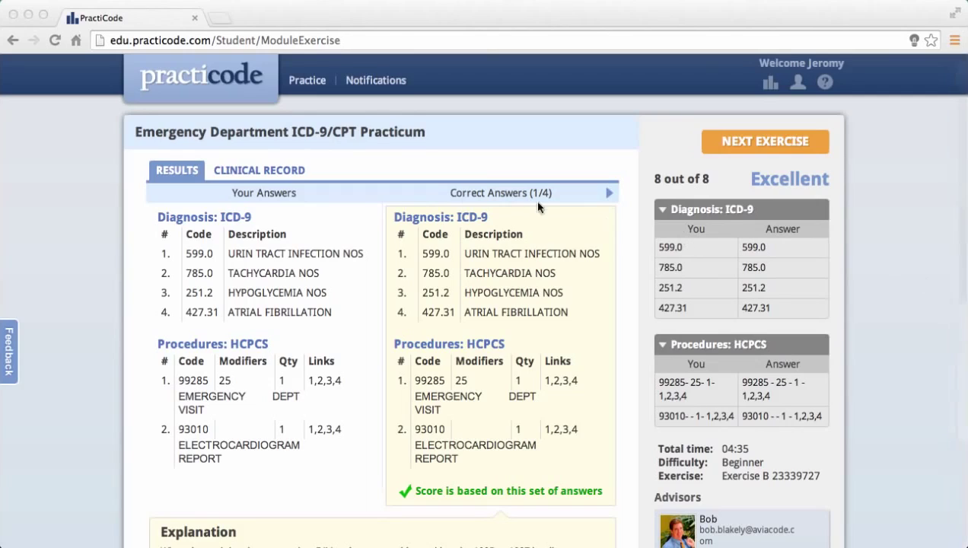
{"action": "left_click", "coordinate": [263, 171]}
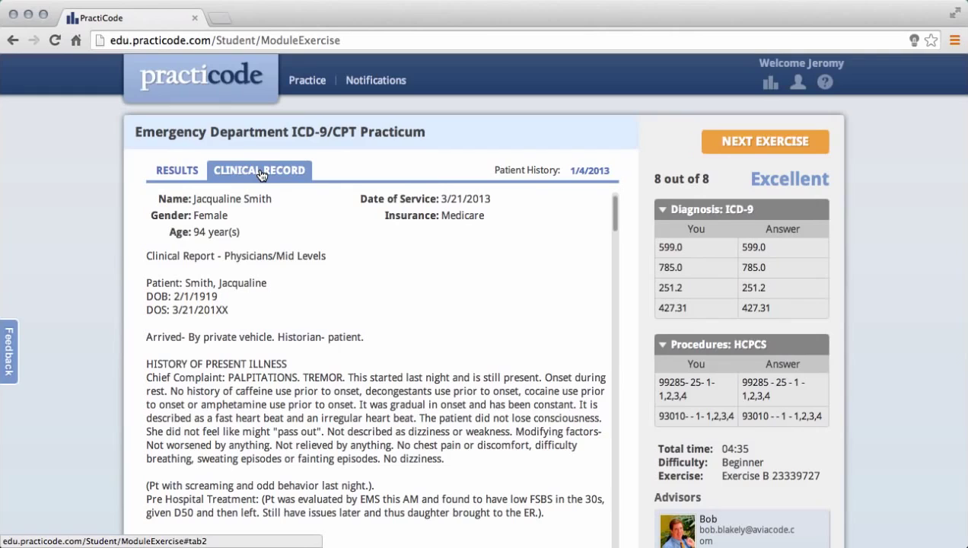
{"action": "left_click", "coordinate": [190, 173]}
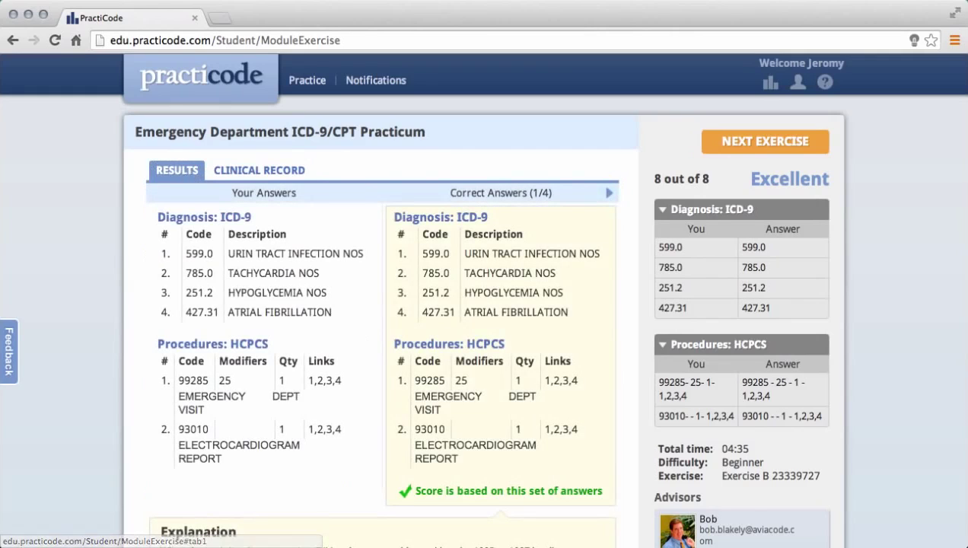